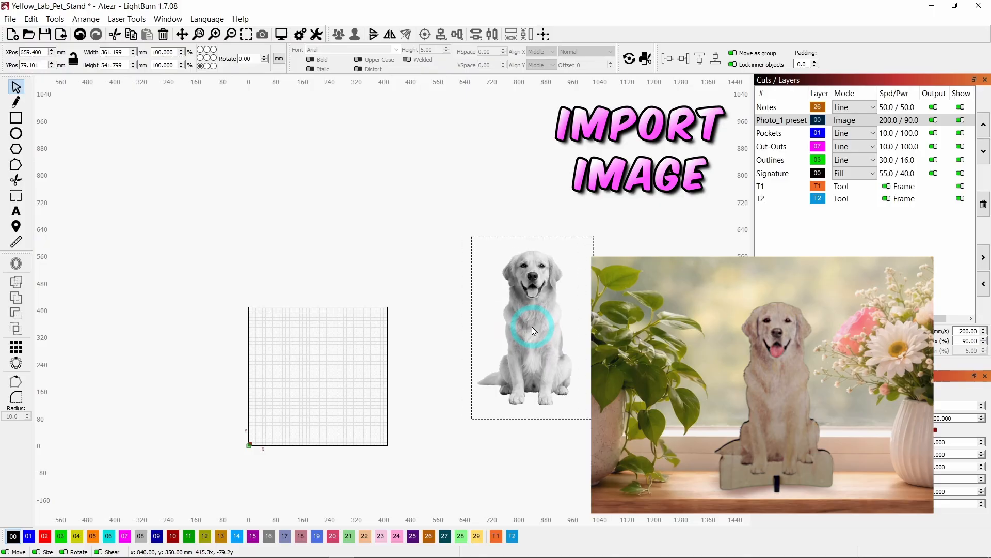
# Step: Resize the dog image to a height of 194 mm with its proportions locked
pyautogui.scroll(-1, 374, 325)
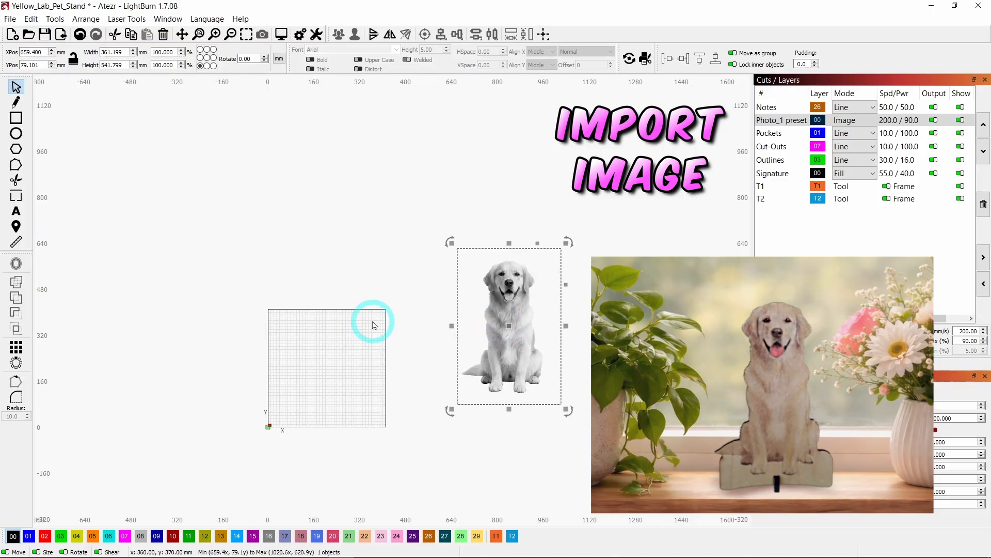
pyautogui.scroll(3, 597, 381)
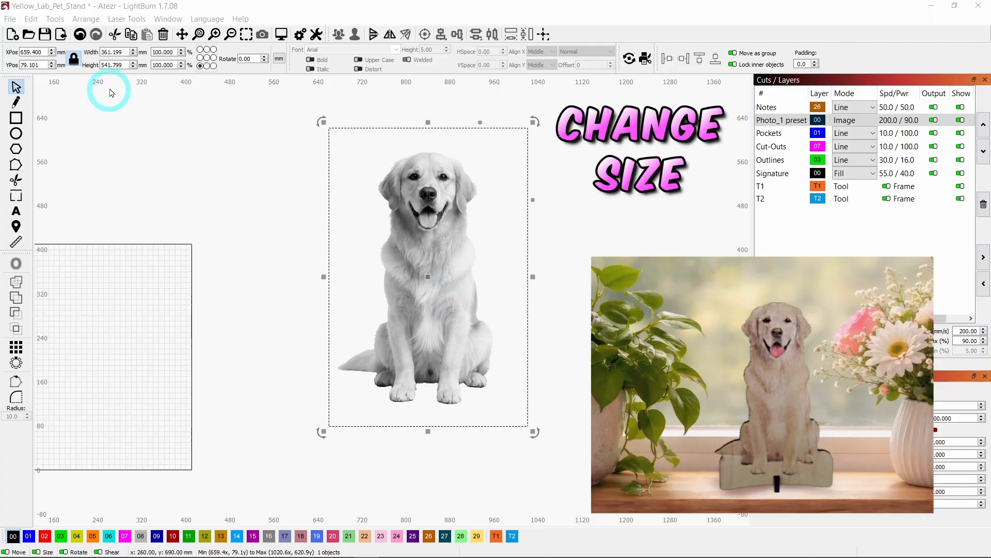
pyautogui.doubleClick(125, 66)
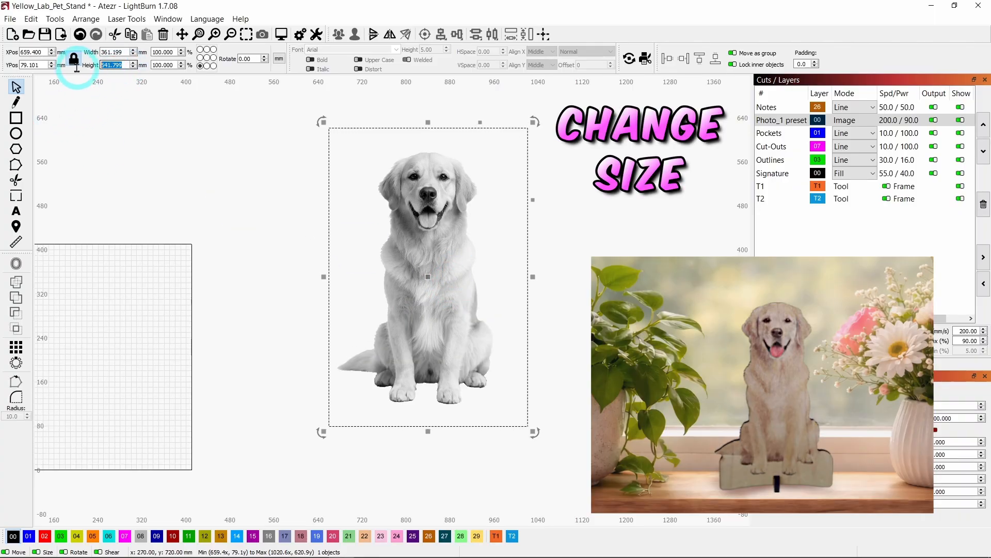
pyautogui.write('194')
pyautogui.click(268, 265)
pyautogui.click(362, 371)
pyautogui.scroll(5, 356, 413)
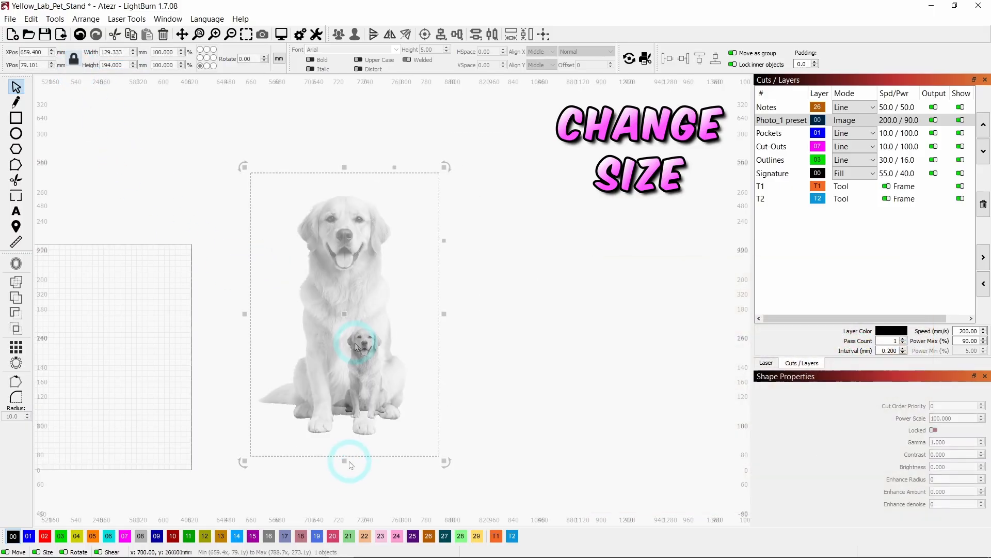
# Step: Open Trace Image for the resized dog photo and inspect the initial trace lines
pyautogui.rightClick(355, 346)
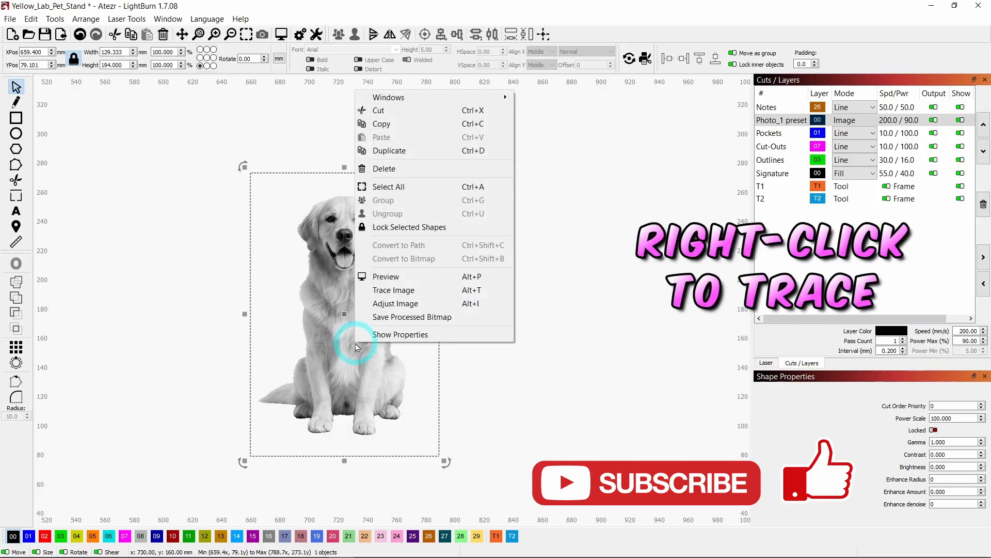
pyautogui.click(403, 292)
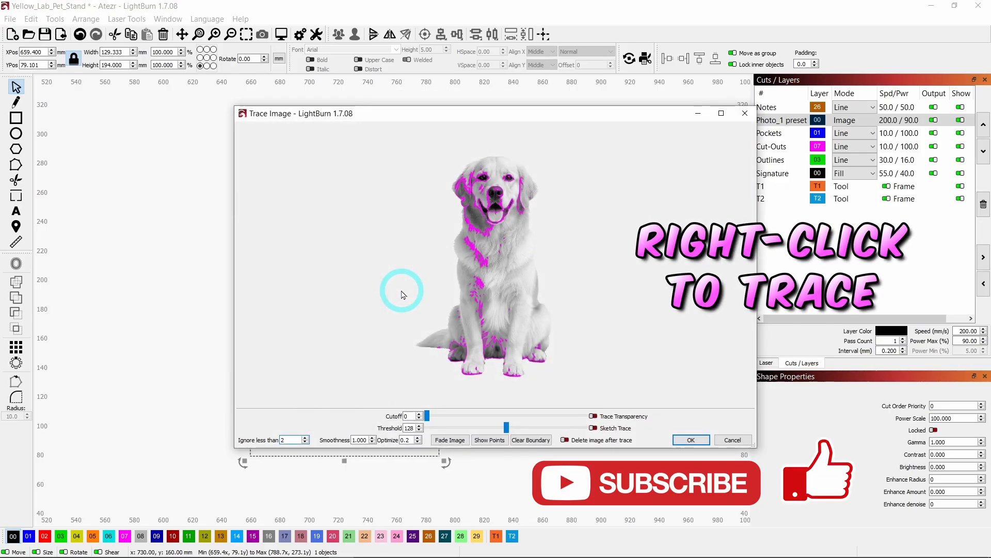
pyautogui.scroll(1, 570, 251)
pyautogui.scroll(2, 541, 224)
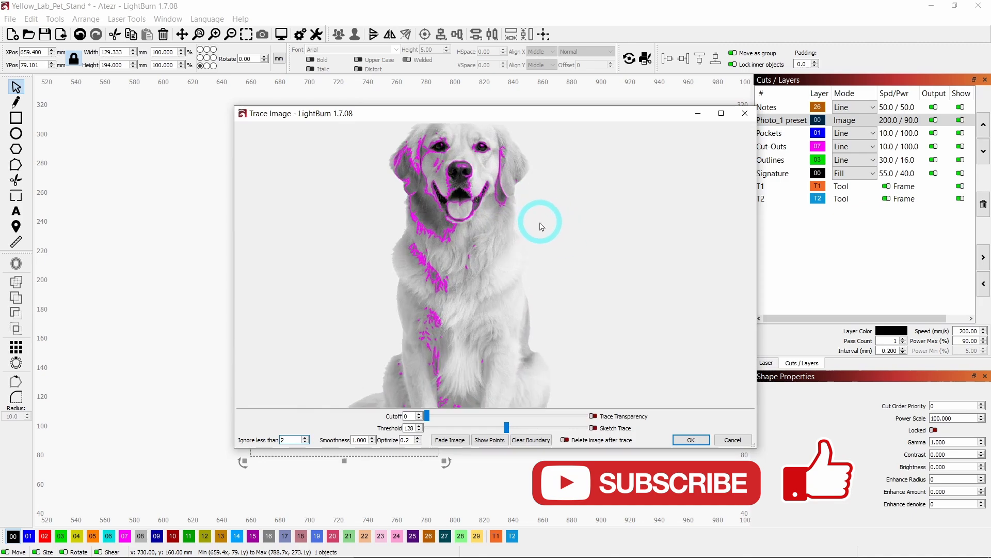
pyautogui.scroll(-2, 524, 256)
pyautogui.scroll(1, 500, 304)
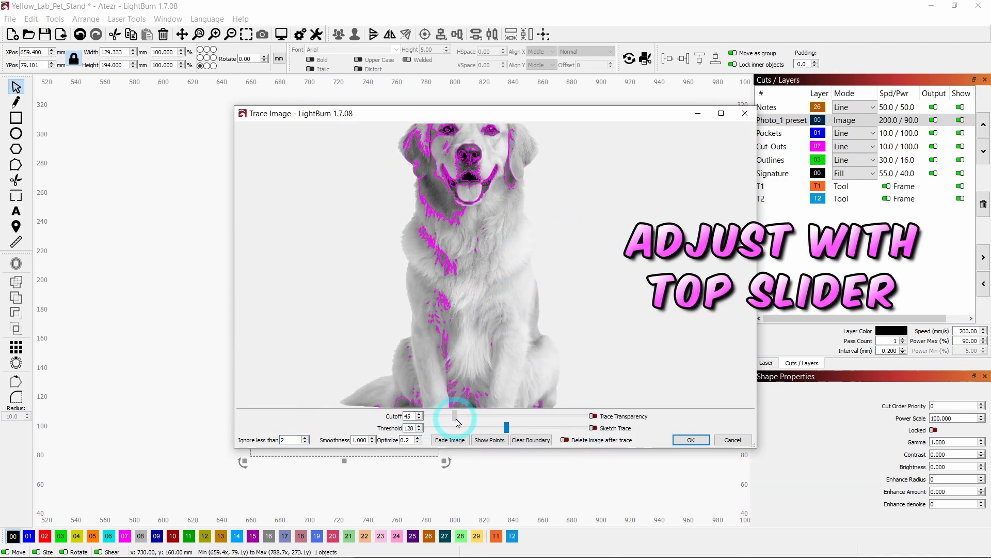
# Step: Adjust the trace to a cutoff of 186 and a threshold of 243 so it follows the dog's fur edge
pyautogui.moveTo(490, 424); pyautogui.dragTo(558, 425)
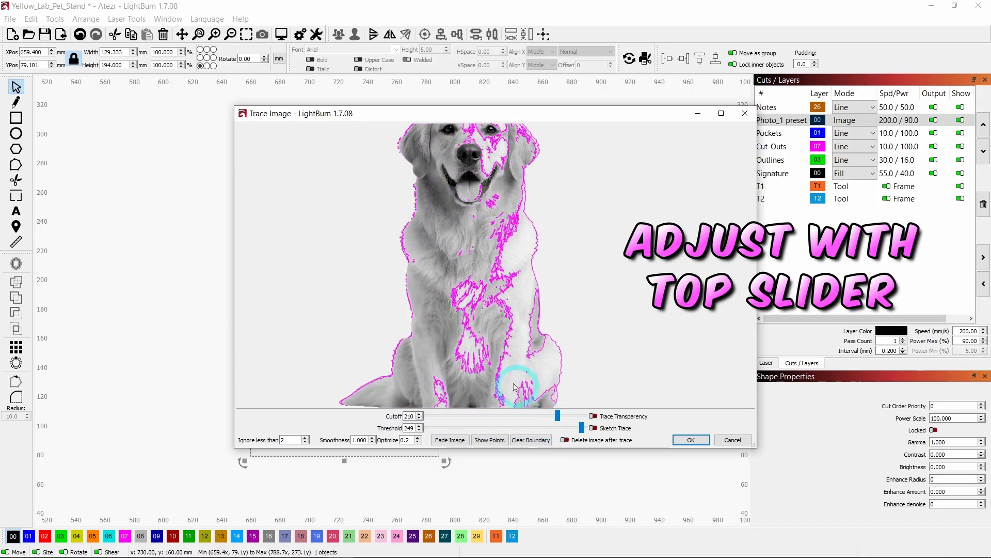
pyautogui.scroll(2, 415, 331)
pyautogui.scroll(4, 416, 333)
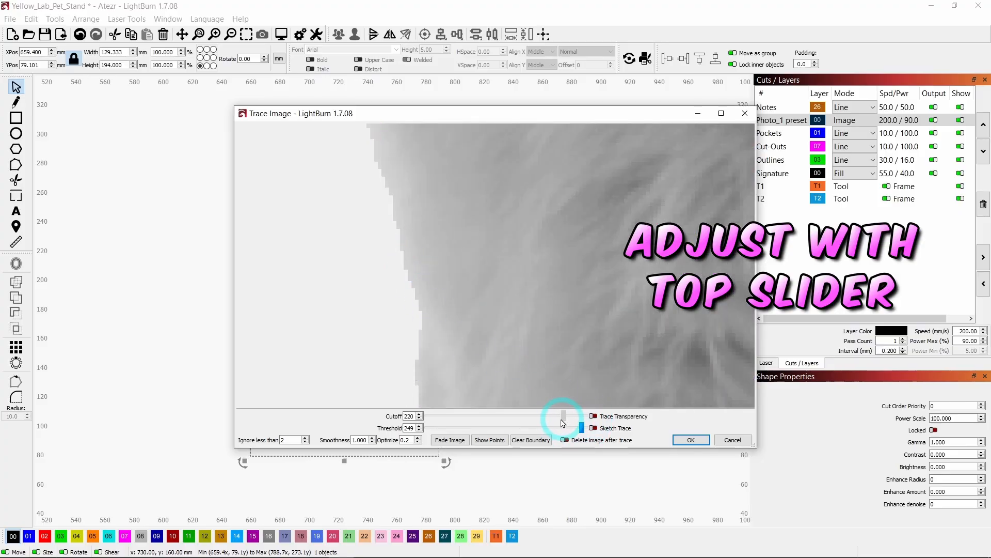
pyautogui.moveTo(563, 422); pyautogui.dragTo(551, 425)
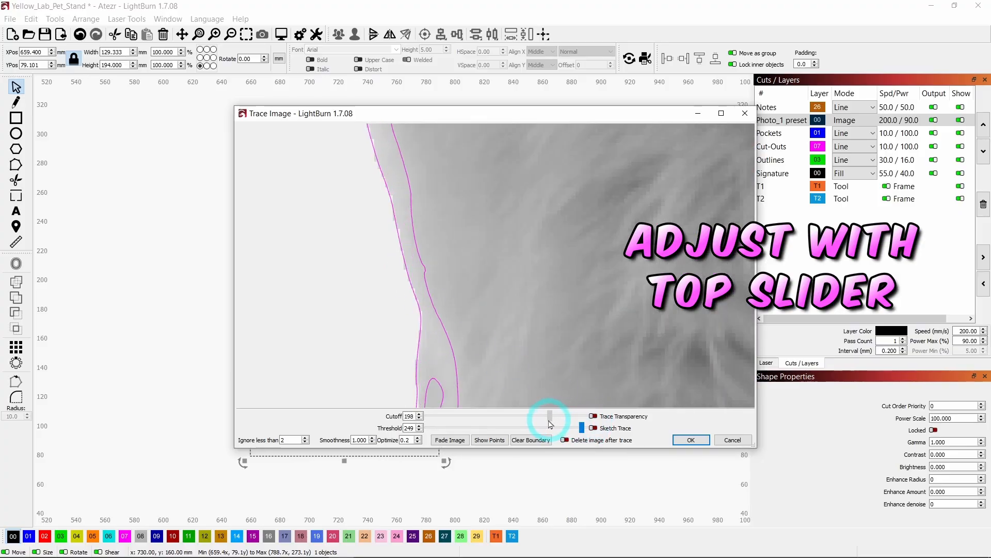
pyautogui.scroll(-4, 439, 306)
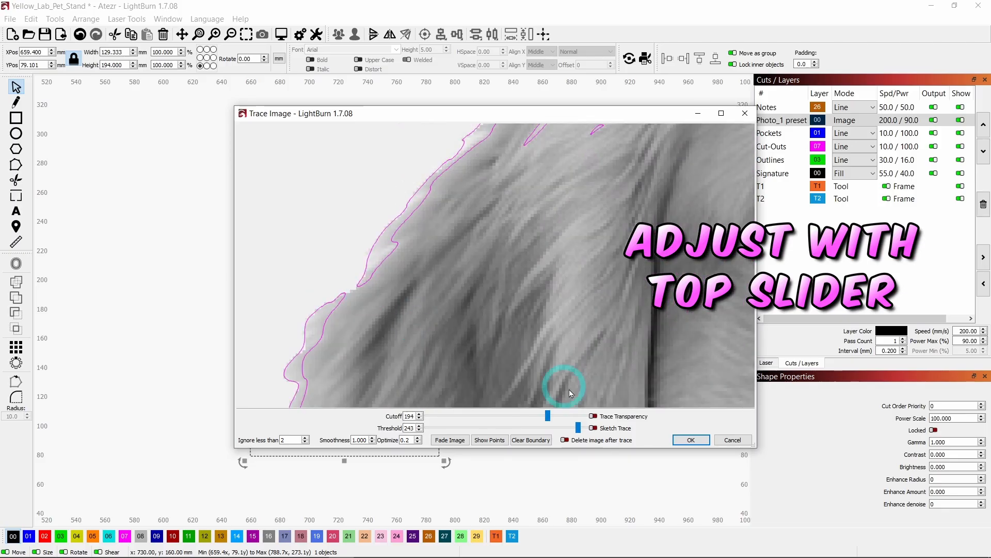
pyautogui.moveTo(552, 419); pyautogui.dragTo(545, 423)
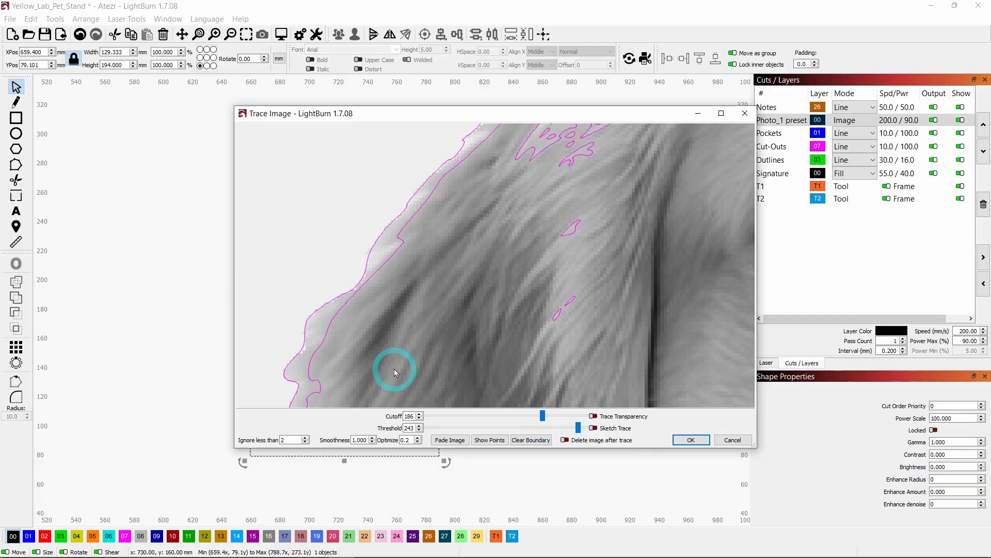
# Step: Lower the trace cutoff to 52, checking the ears and paws, and apply the trace to the dog photo
pyautogui.scroll(-4, 395, 373)
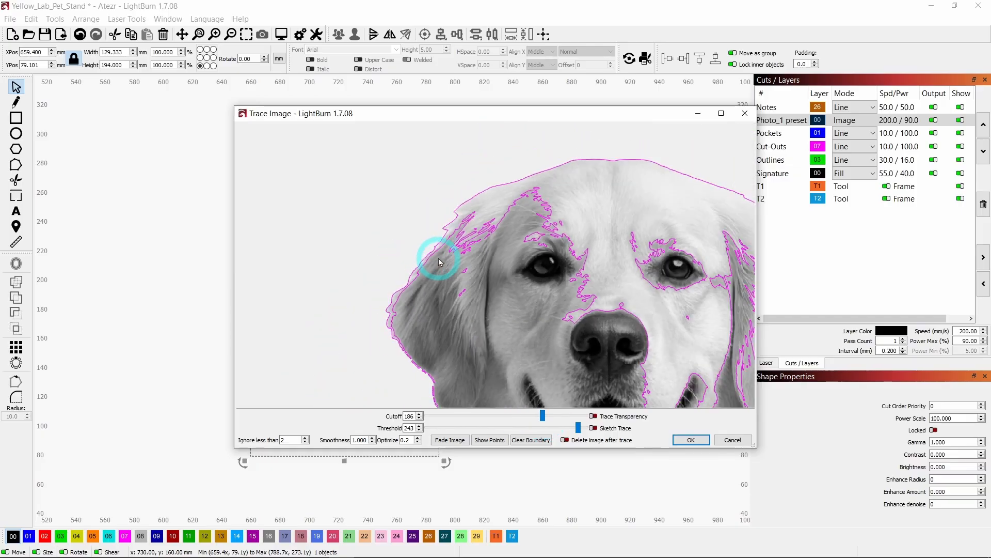
pyautogui.scroll(-1, 434, 248)
pyautogui.scroll(5, 449, 238)
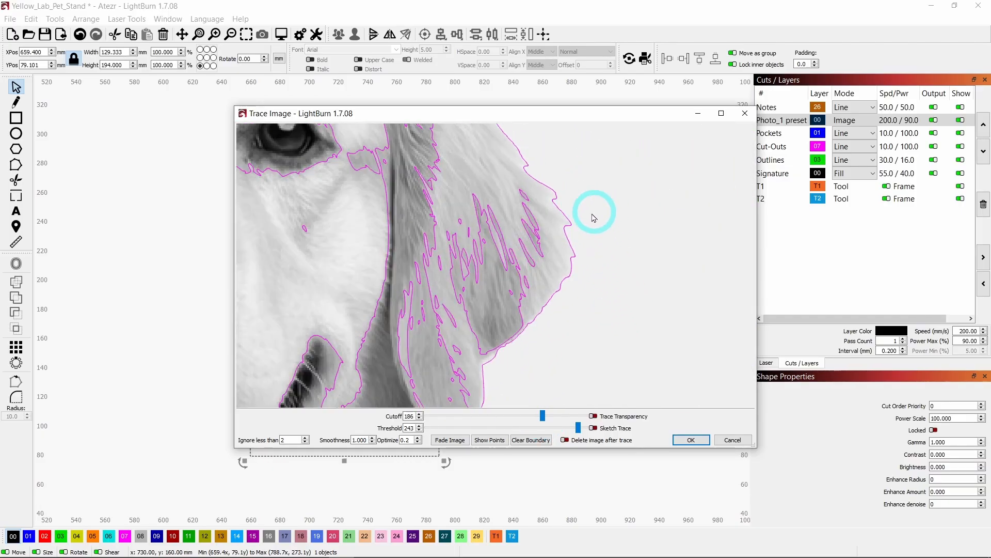
pyautogui.scroll(3, 571, 235)
pyautogui.moveTo(543, 420); pyautogui.dragTo(485, 429)
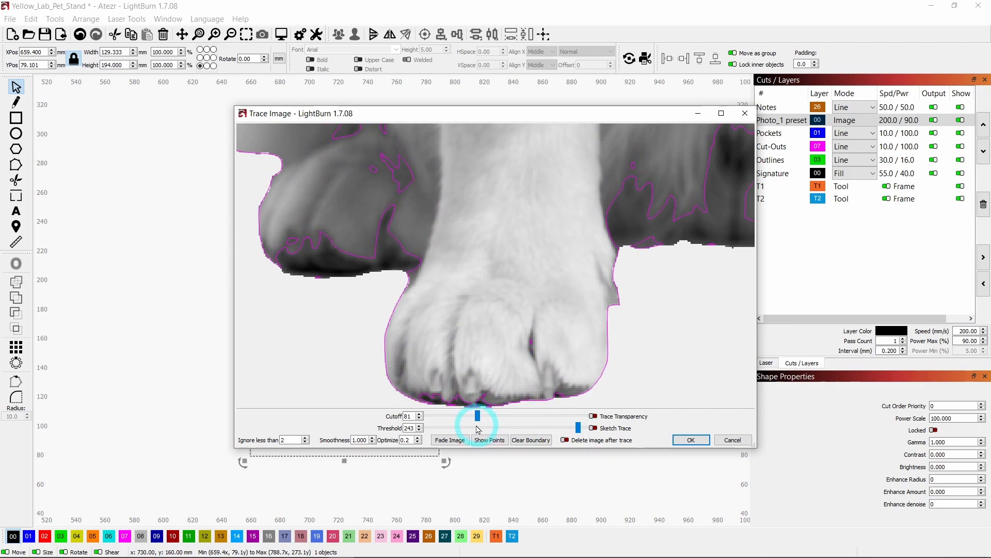
pyautogui.scroll(-4, 433, 320)
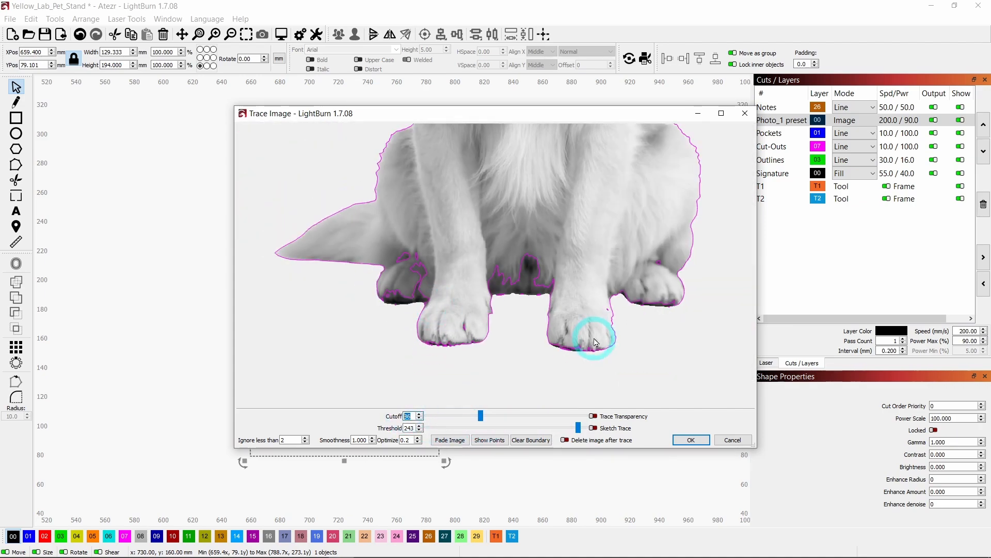
pyautogui.scroll(4, 609, 310)
pyautogui.scroll(-4, 544, 291)
pyautogui.scroll(5, 518, 137)
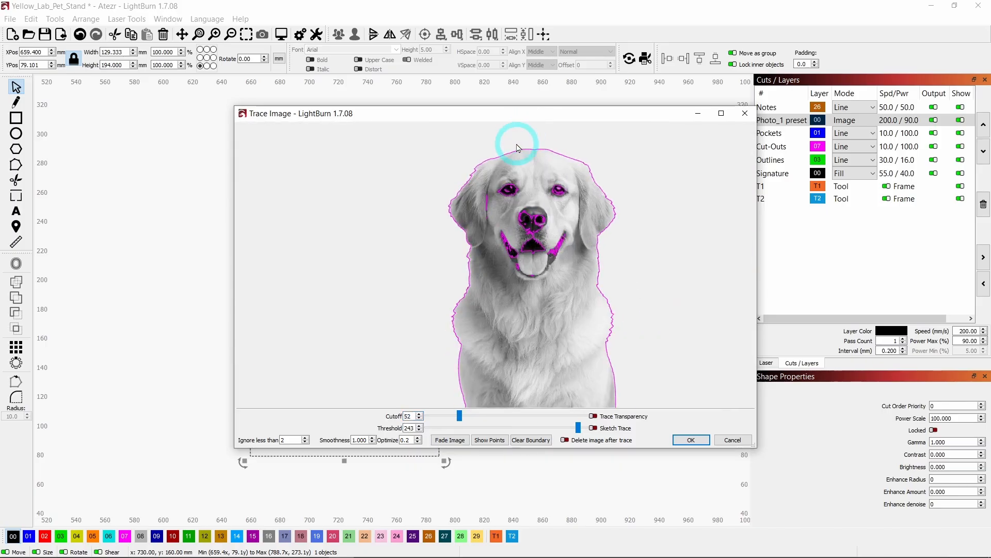
pyautogui.scroll(-3, 454, 178)
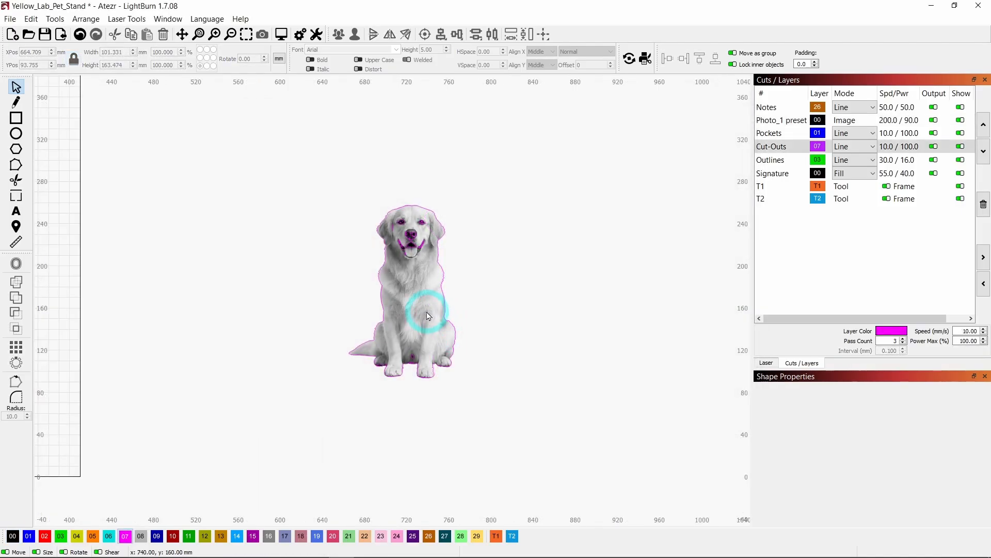
# Step: Hide the Photo_1 preset image layer so only the traced lines are shown
pyautogui.click(428, 316)
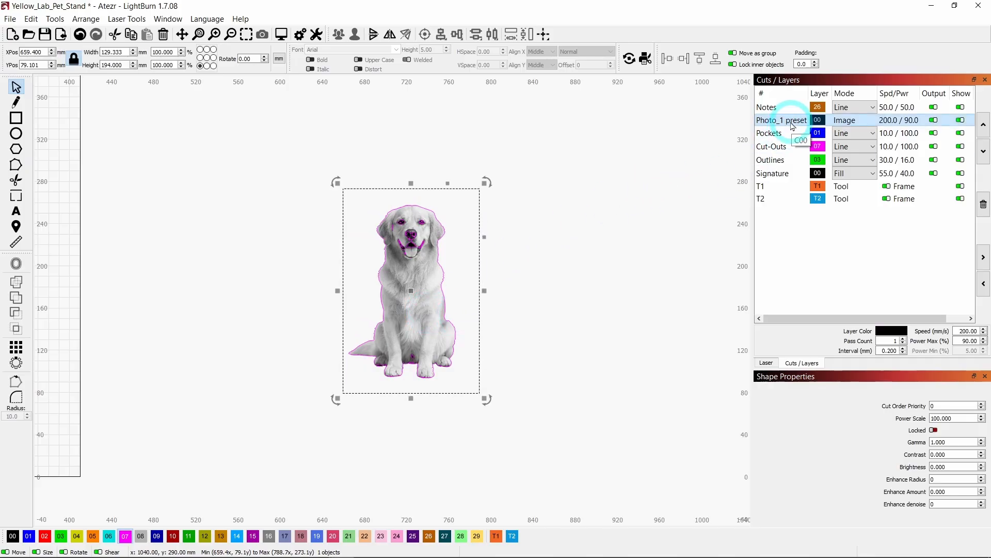
pyautogui.click(556, 312)
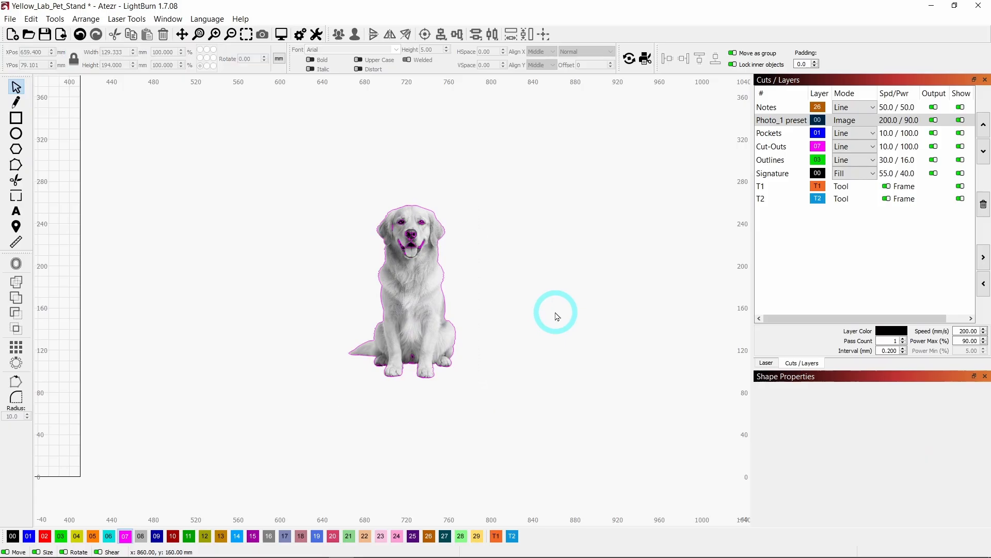
pyautogui.click(947, 124)
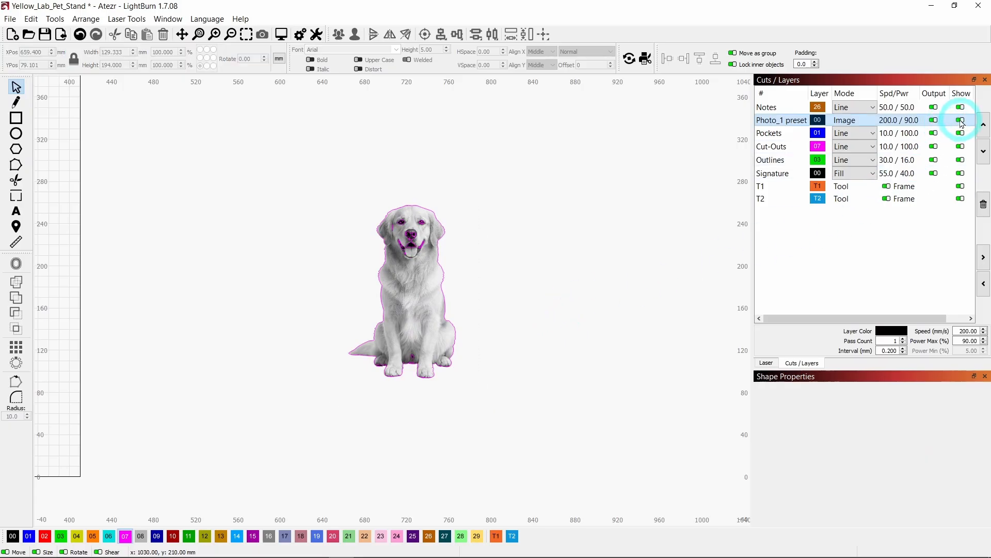
pyautogui.click(960, 120)
# Step: Select the traced dog lines and ungroup them into separate objects
pyautogui.scroll(3, 354, 365)
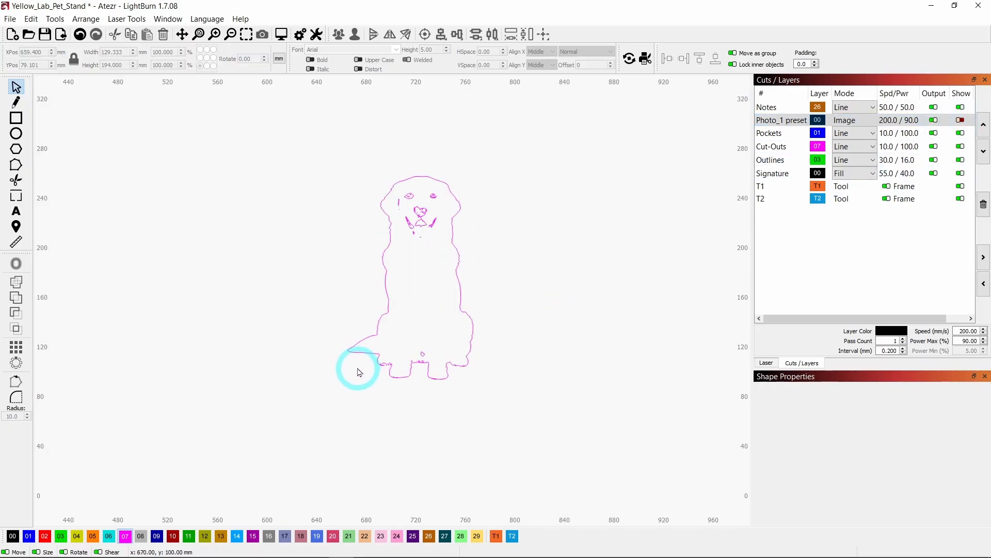
pyautogui.scroll(3, 420, 331)
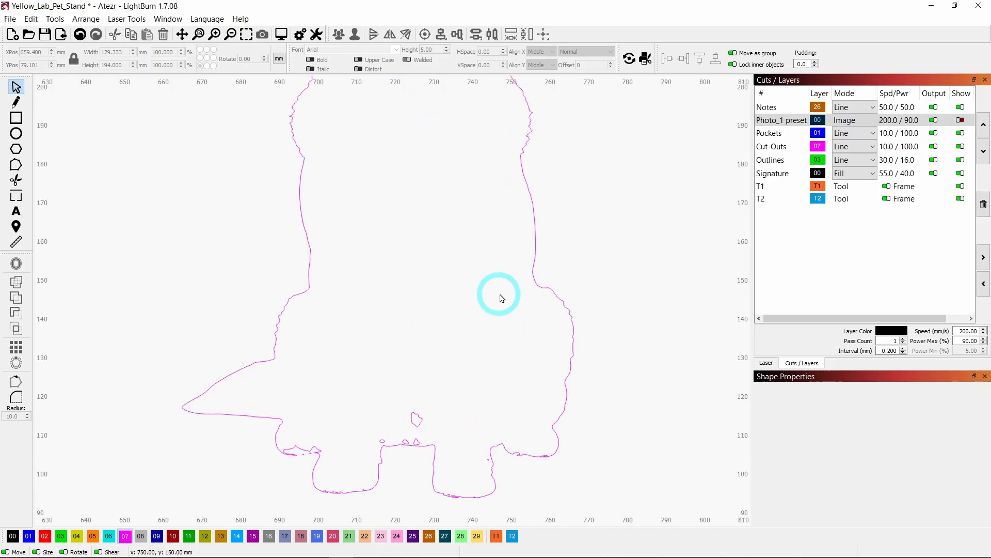
pyautogui.click(536, 279)
pyautogui.scroll(-3, 443, 414)
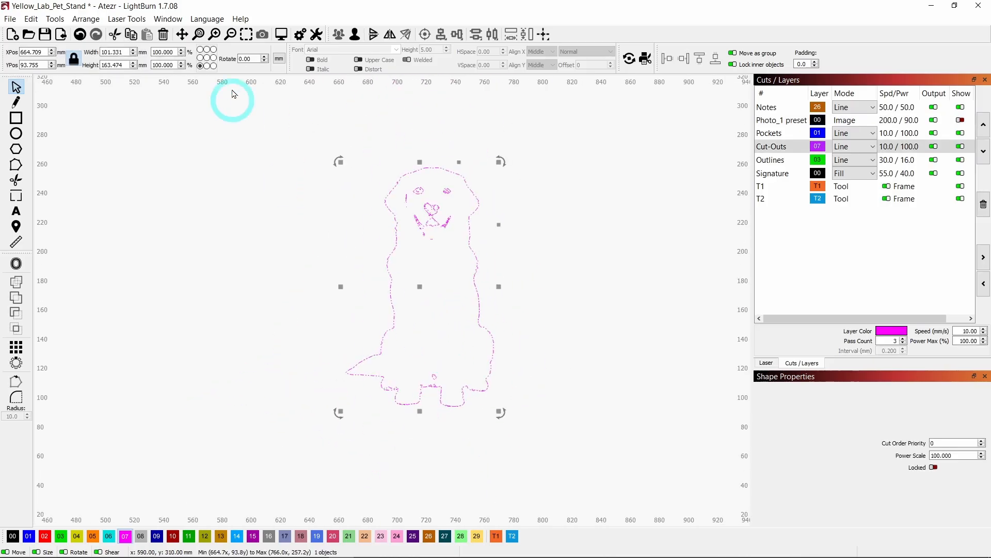
pyautogui.click(355, 34)
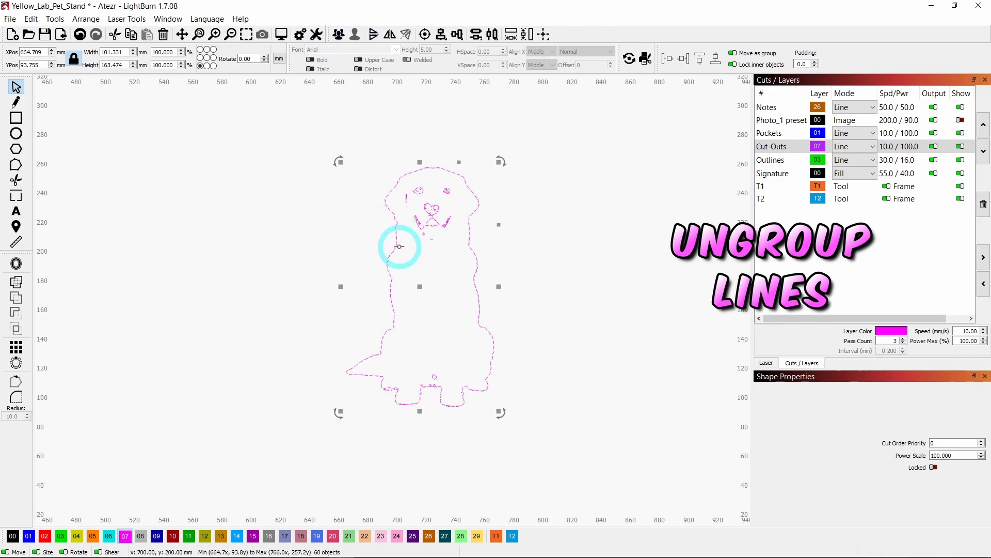
# Step: Delete the traced facial details inside the dog's head, keeping the outer outline
pyautogui.scroll(3, 435, 160)
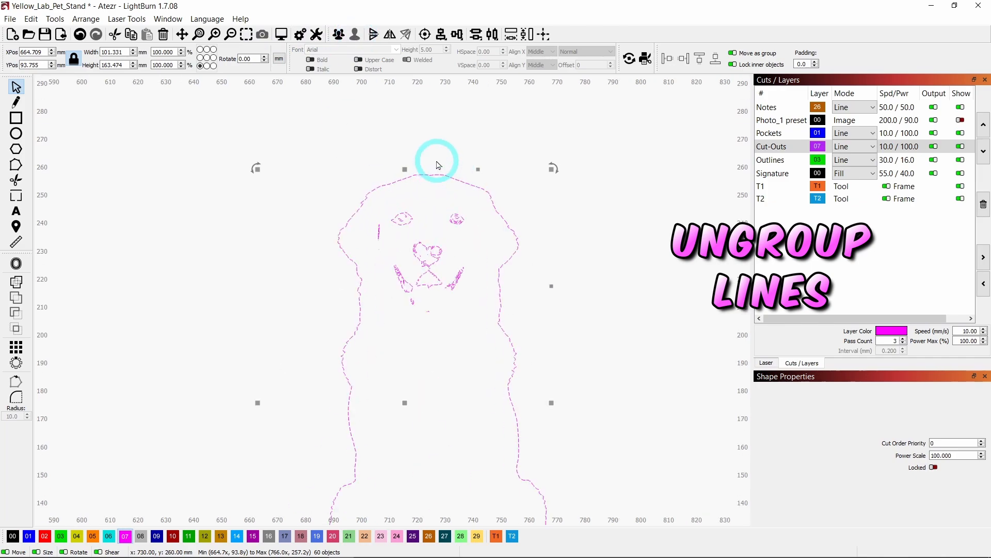
pyautogui.click(254, 348)
pyautogui.scroll(3, 435, 213)
pyautogui.moveTo(497, 207); pyautogui.dragTo(339, 402)
pyautogui.press('Delete')
pyautogui.moveTo(372, 218); pyautogui.dragTo(312, 309)
pyautogui.press('Delete')
# Step: Delete the remaining stray traced fragments inside the dog outline near the paws
pyautogui.scroll(-2, 345, 196)
pyautogui.scroll(-3, 345, 196)
pyautogui.scroll(2, 348, 283)
pyautogui.moveTo(409, 199); pyautogui.dragTo(367, 276)
pyautogui.press('Delete')
pyautogui.scroll(-2, 375, 214)
pyautogui.scroll(2, 371, 437)
pyautogui.scroll(4, 376, 442)
pyautogui.click(412, 294)
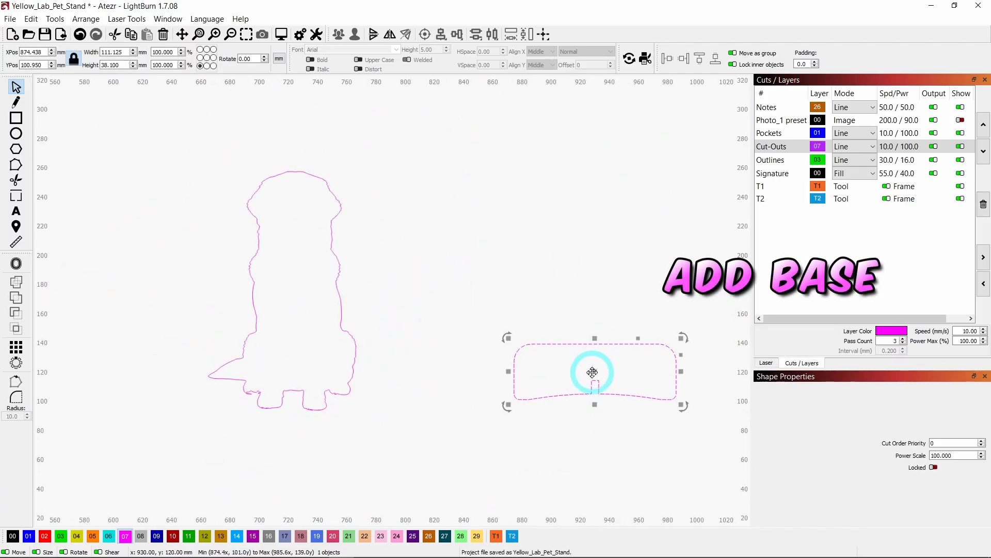
# Step: Move the slotted base shape about 210 mm left and 20 mm down so it overlaps the dog's paws
pyautogui.moveTo(595, 372); pyautogui.dragTo(293, 405)
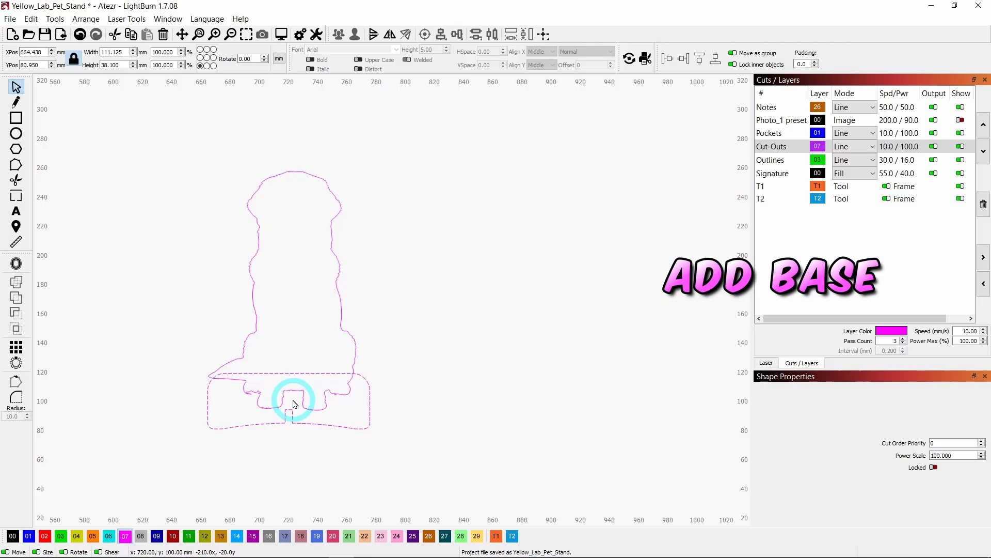
pyautogui.click(551, 378)
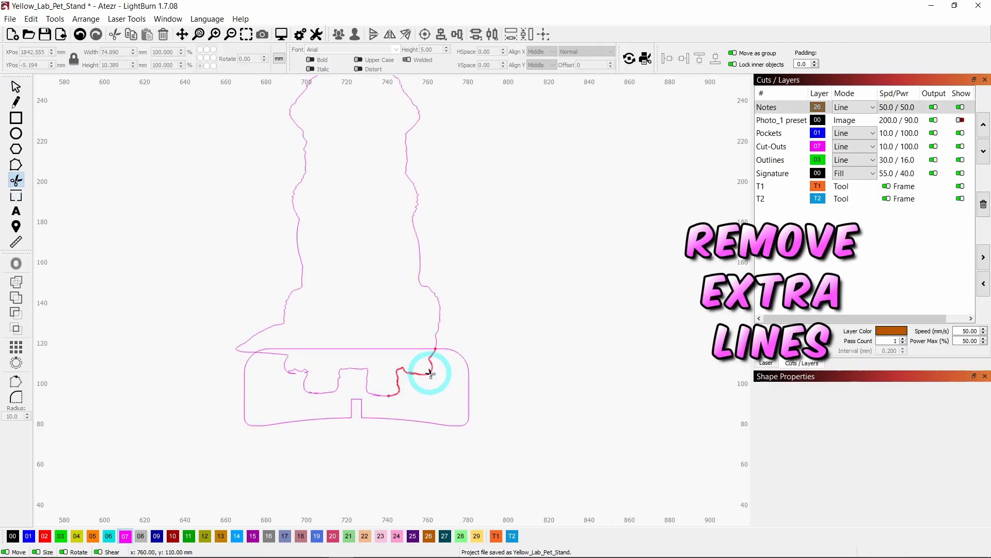
# Step: Trim the dog's paw lines inside the base and the base's upper edge beneath the dog to form one joined outline
pyautogui.click(427, 372)
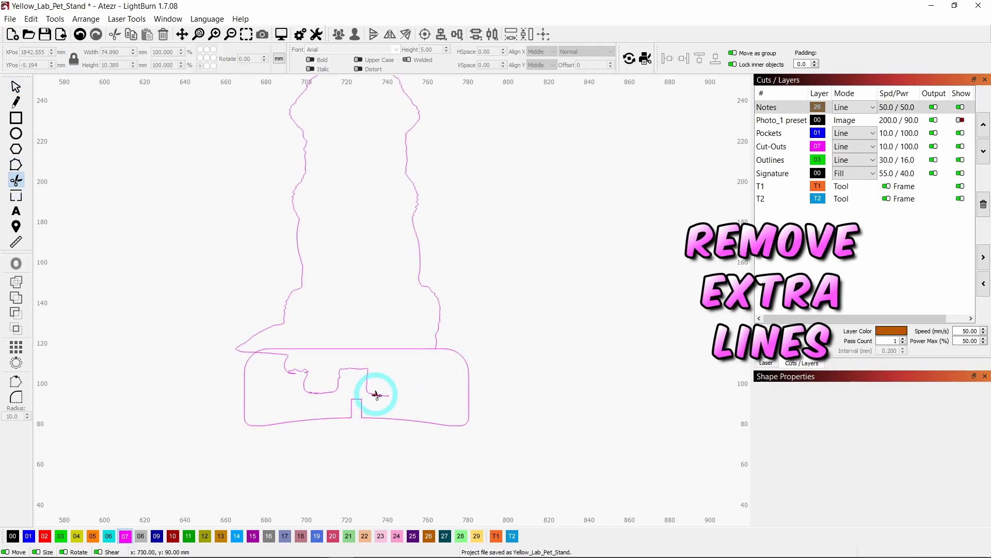
pyautogui.click(370, 392)
pyautogui.scroll(4, 310, 398)
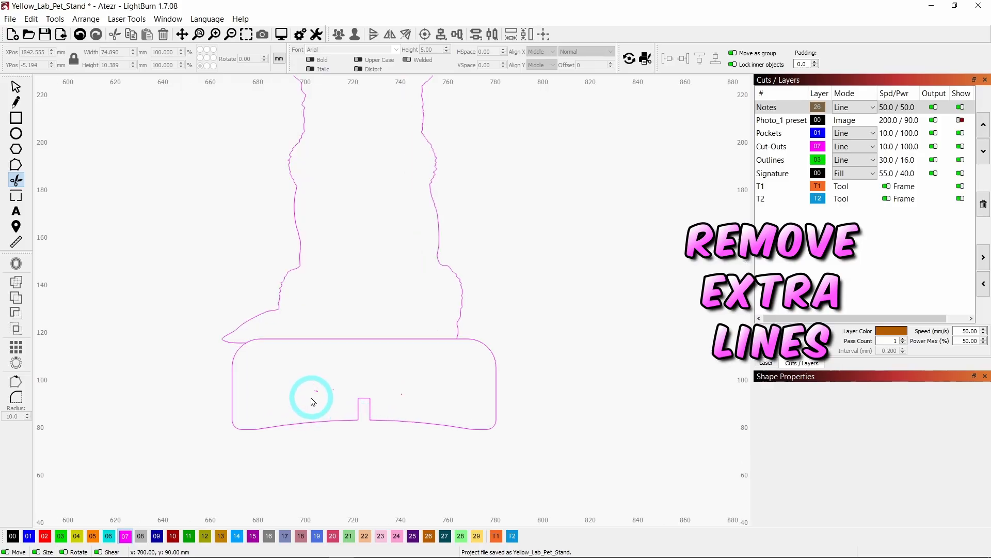
pyautogui.click(364, 380)
pyautogui.click(513, 410)
pyautogui.scroll(-1, 460, 391)
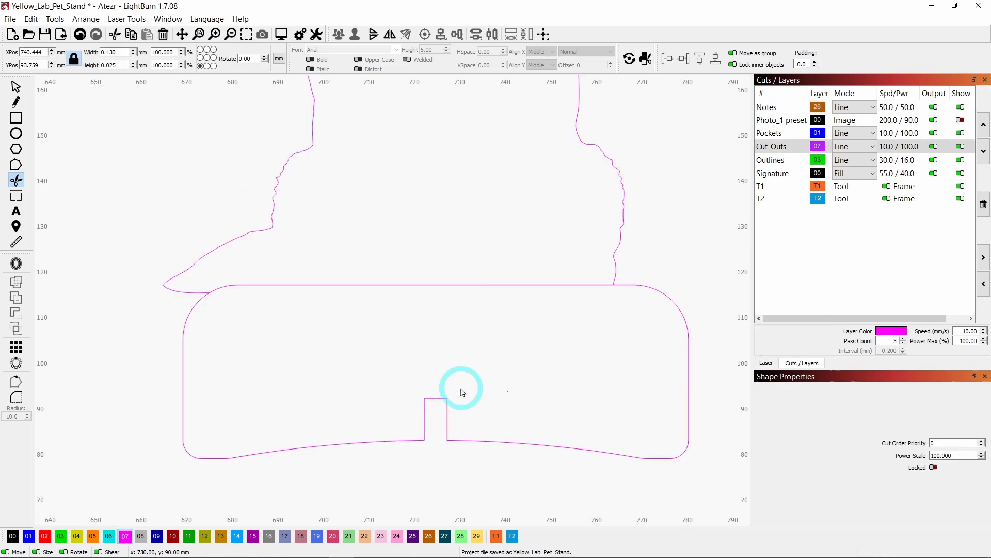
pyautogui.click(459, 285)
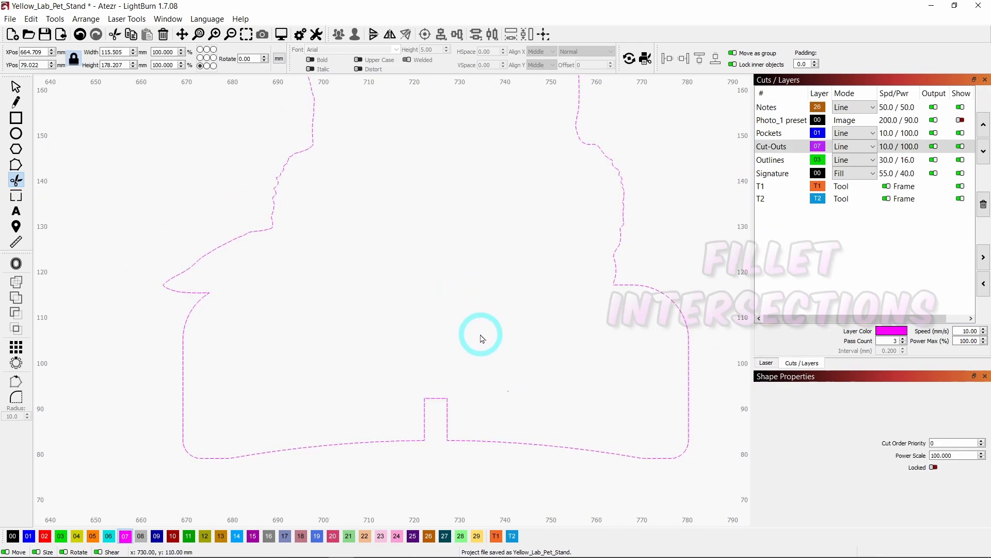
# Step: Fillet the corners where the dog's tail and hind leg meet the base with a 2 mm radius
pyautogui.click(15, 398)
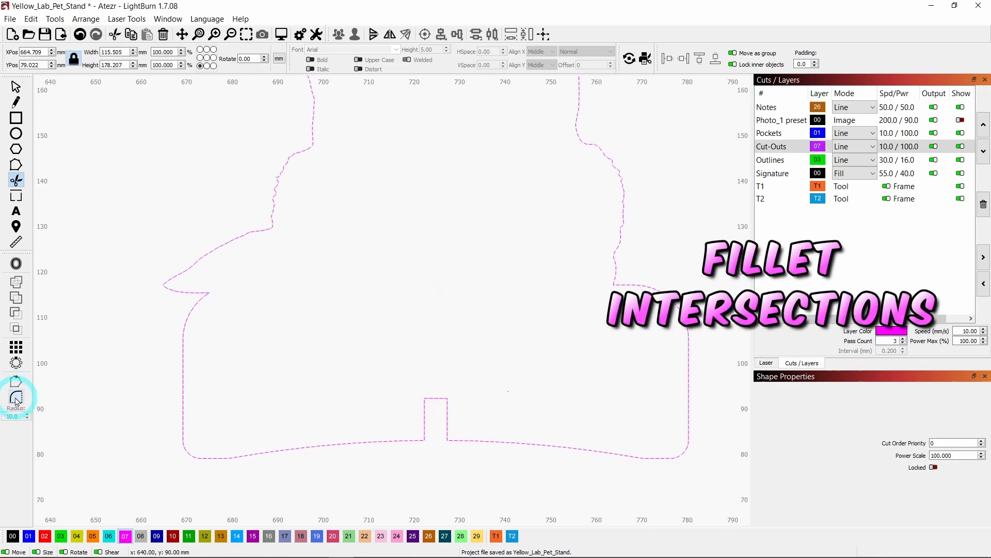
pyautogui.click(16, 398)
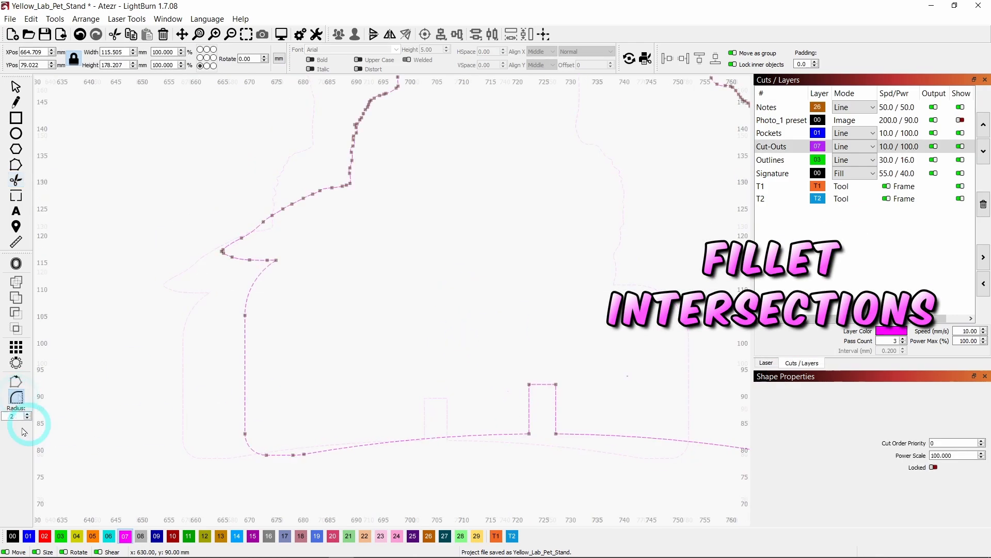
pyautogui.doubleClick(14, 417)
pyautogui.write('2')
pyautogui.scroll(5, 259, 264)
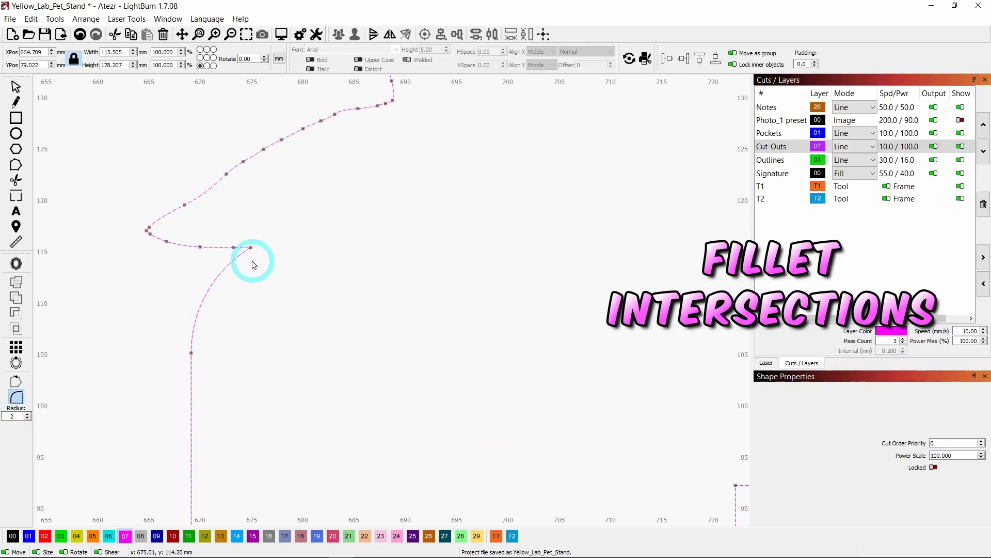
pyautogui.scroll(-5, 251, 239)
pyautogui.scroll(5, 423, 232)
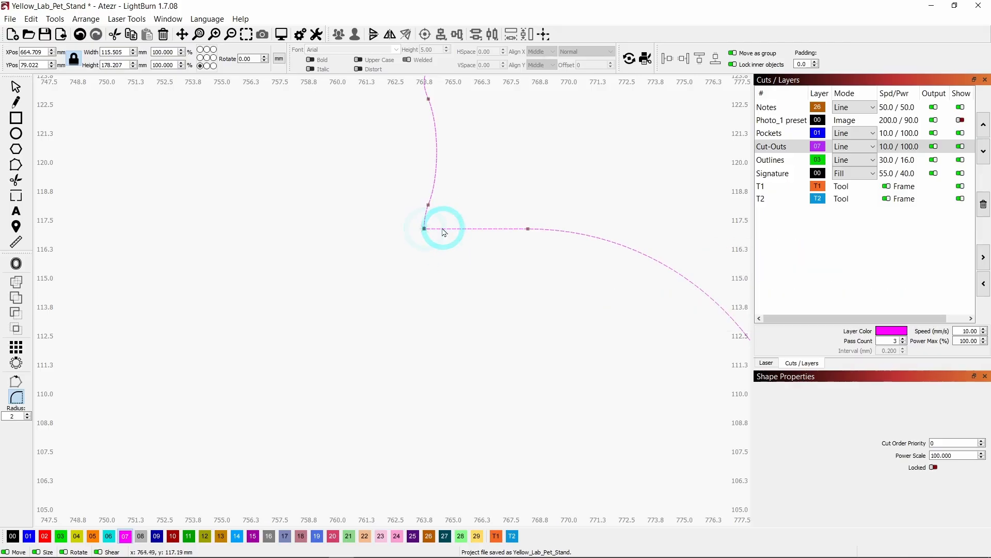
pyautogui.scroll(-8, 389, 317)
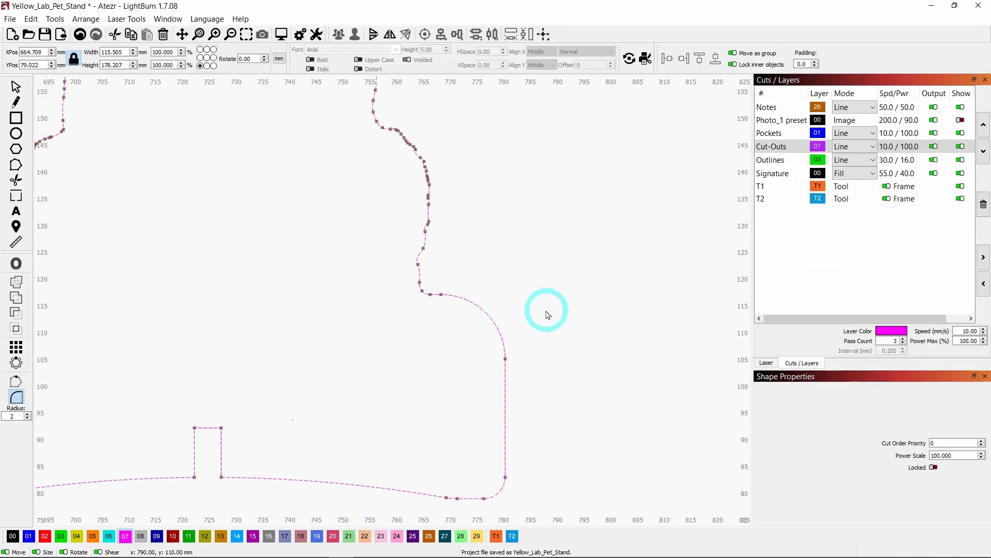
pyautogui.press('Escape')
pyautogui.scroll(-1, 284, 405)
pyautogui.click(552, 339)
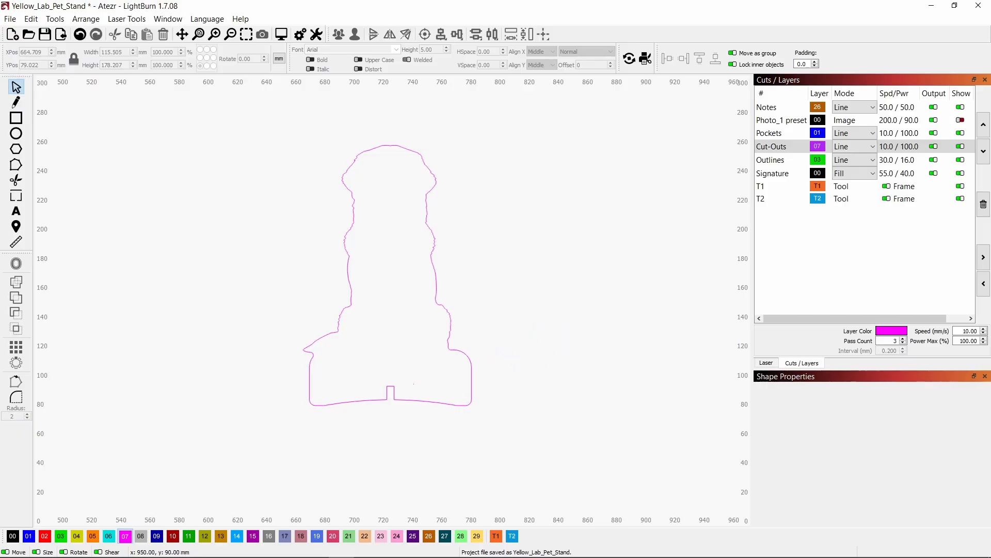
# Step: Show the Photo_1 preset layer and add a holding tab on each vertical side of the base outline
pyautogui.click(960, 120)
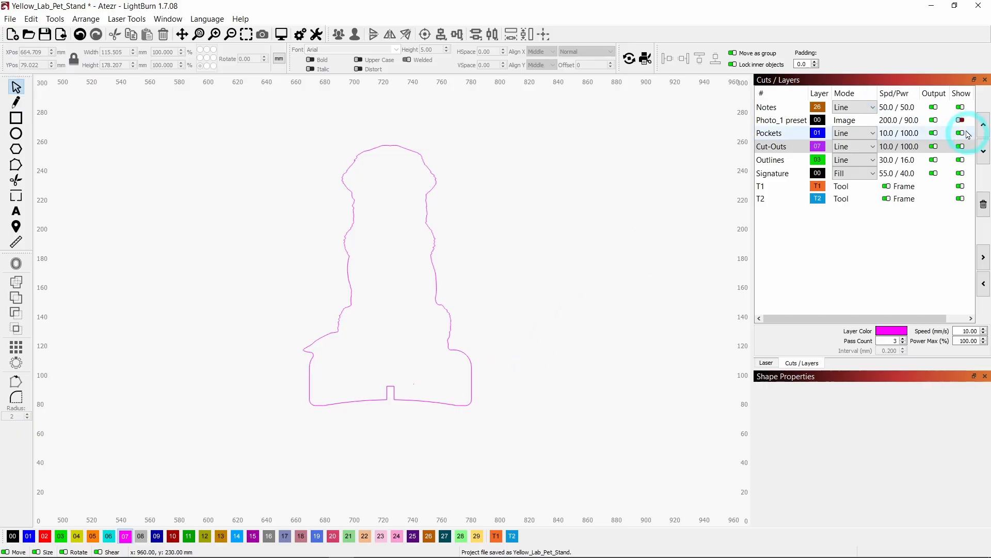
pyautogui.click(595, 311)
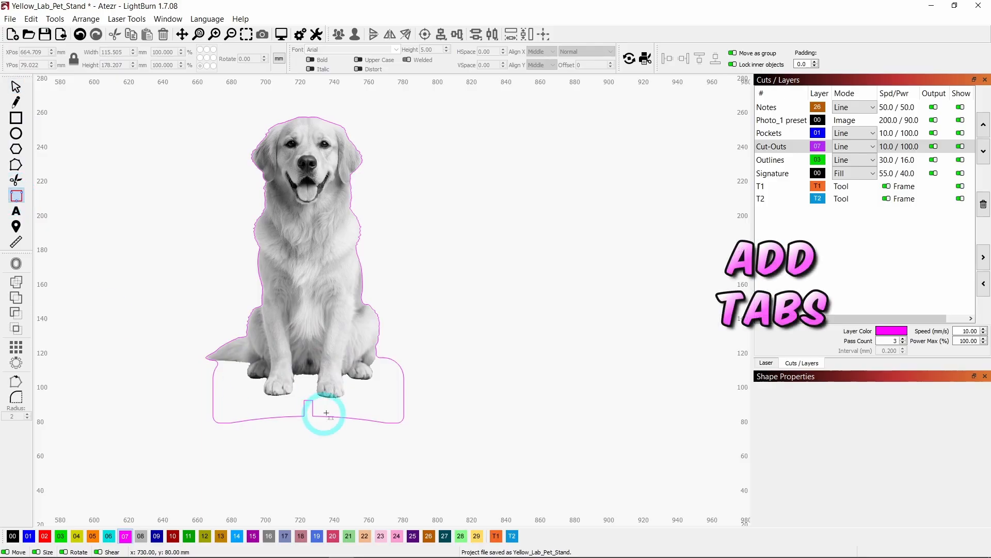
pyautogui.click(404, 393)
pyautogui.click(213, 393)
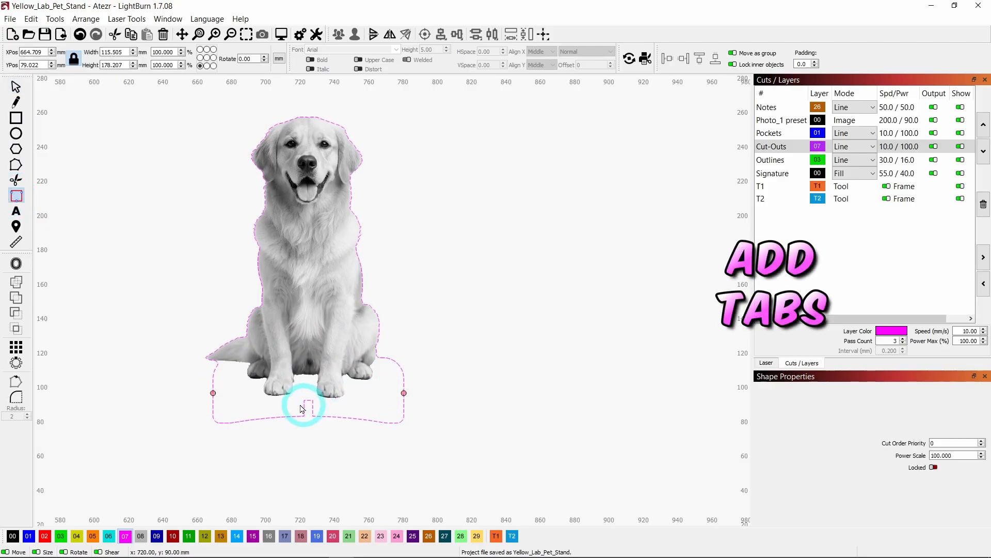
# Step: Add holding tabs to the outline on both sides of the dog's chest and on top of its head
pyautogui.scroll(8, 370, 188)
pyautogui.scroll(-8, 378, 198)
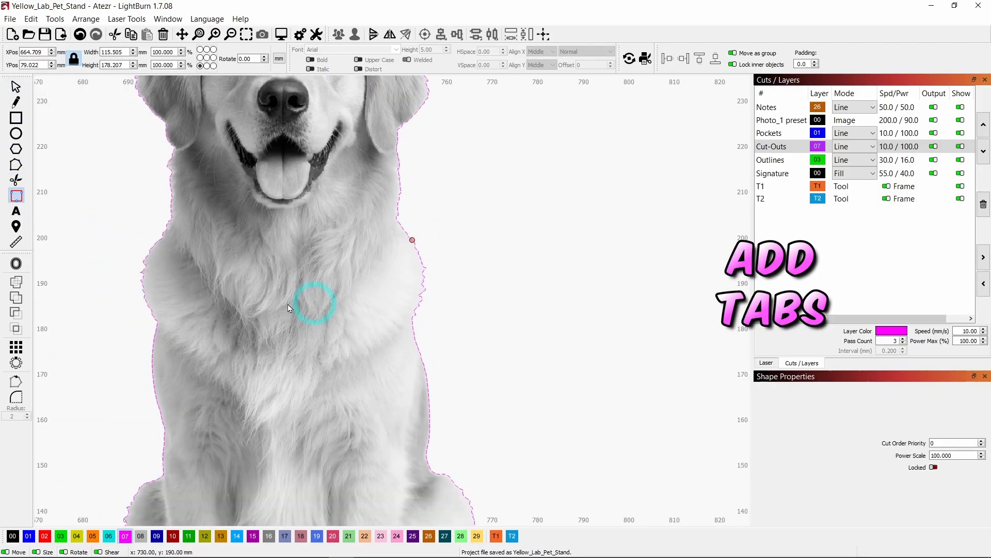
pyautogui.scroll(10, 144, 258)
pyautogui.scroll(-8, 172, 267)
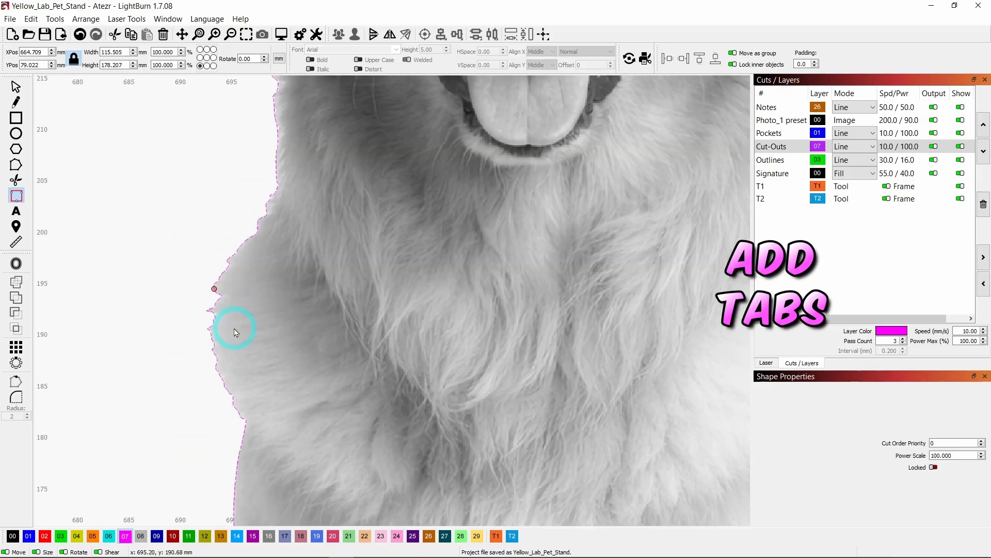
pyautogui.scroll(6, 309, 155)
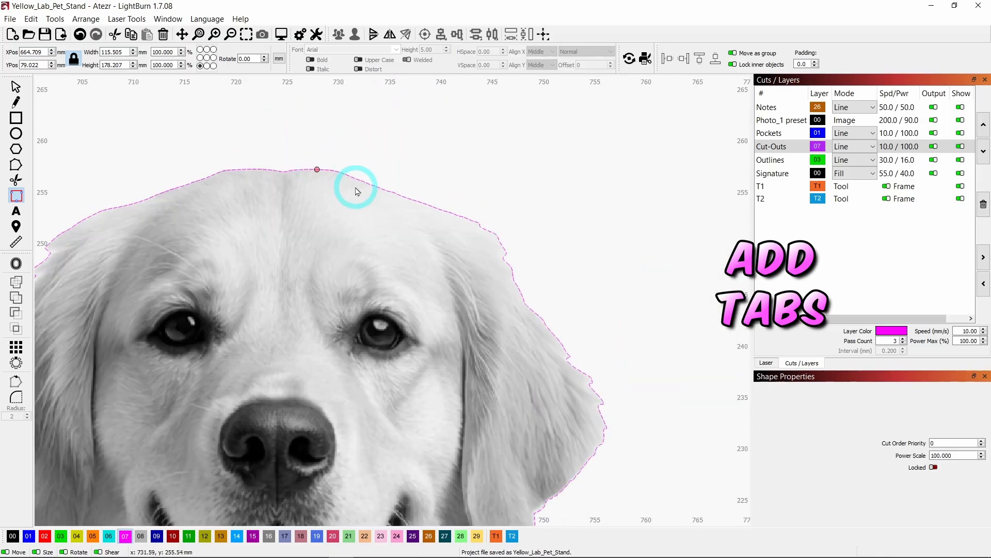
pyautogui.scroll(-6, 325, 181)
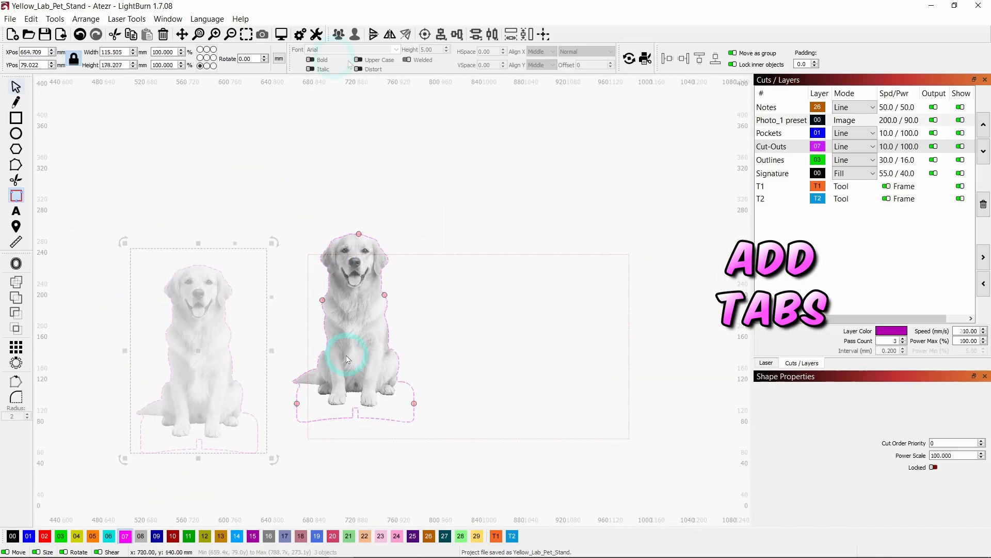
# Step: Group the dog photo with its cut outline and move the group onto the left part of the stock rectangle
pyautogui.click(339, 35)
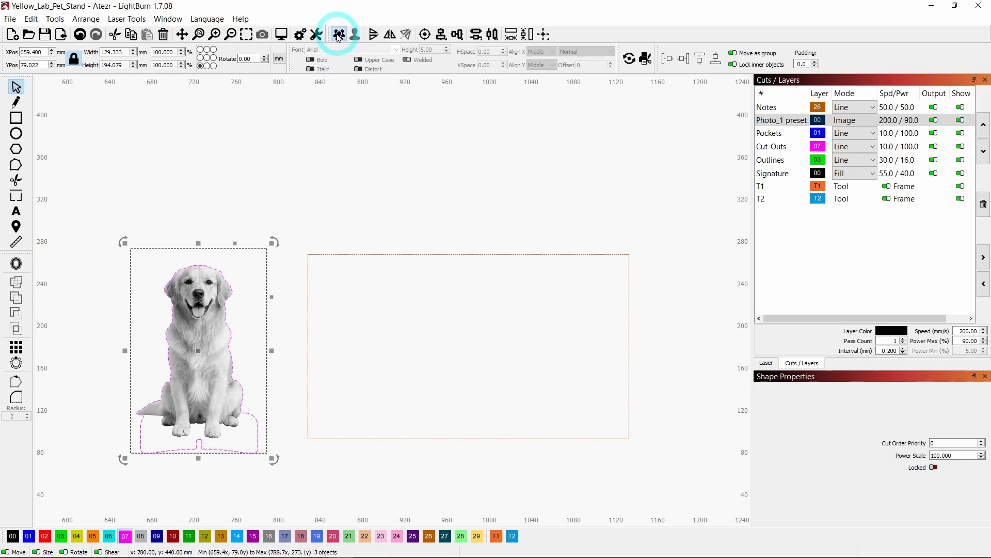
pyautogui.click(199, 353)
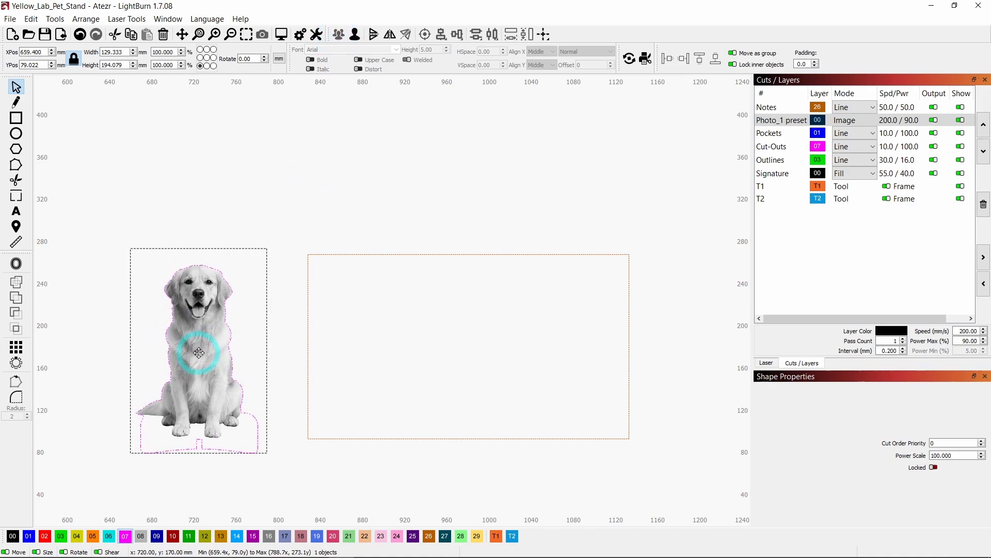
pyautogui.moveTo(199, 353); pyautogui.dragTo(351, 351)
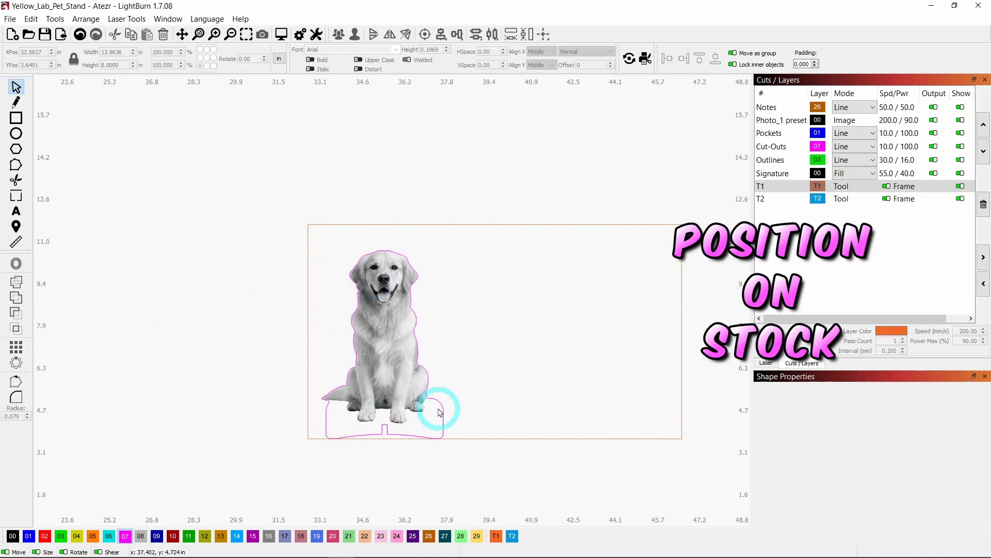
# Step: Shift both dog groups toward the center braces, placing the left one at X 33.32 in and the right one at X 40.73 in
pyautogui.click(389, 367)
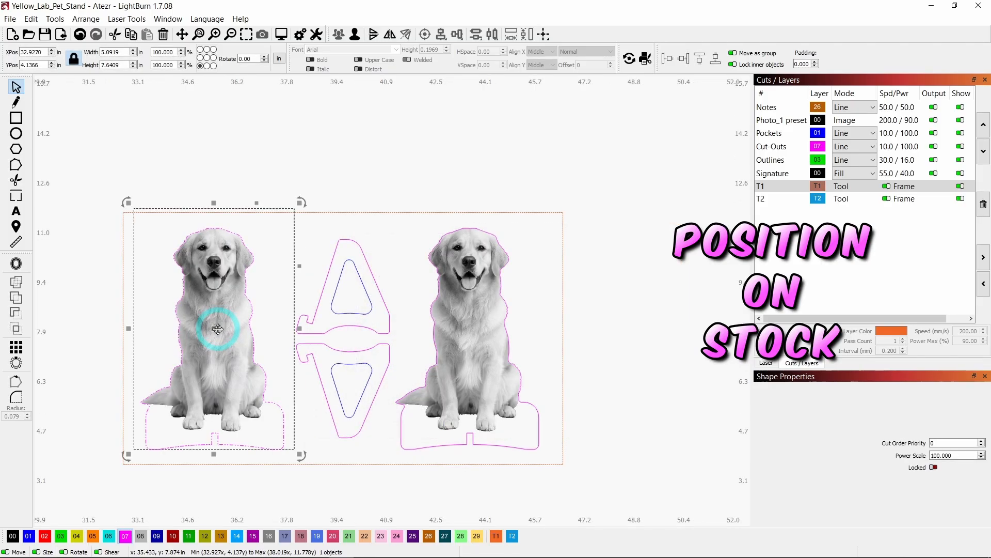
pyautogui.moveTo(217, 329); pyautogui.dragTo(223, 331)
pyautogui.press('Right')
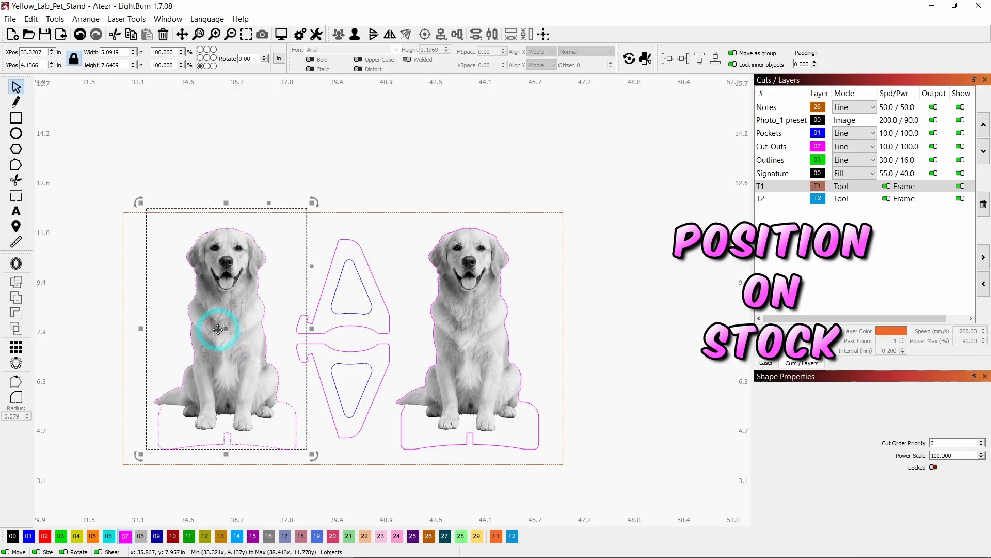
pyautogui.click(476, 356)
pyautogui.press('Left')
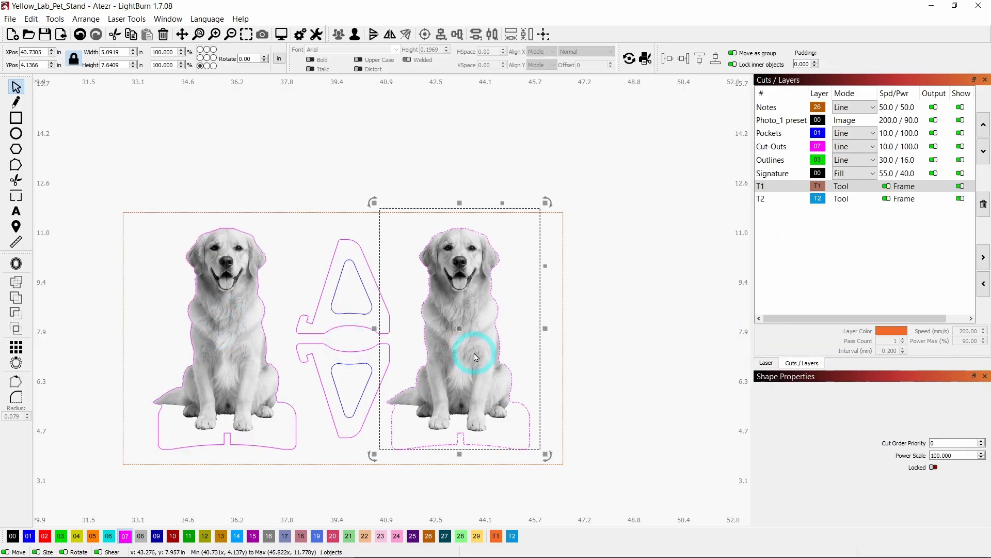
pyautogui.click(628, 314)
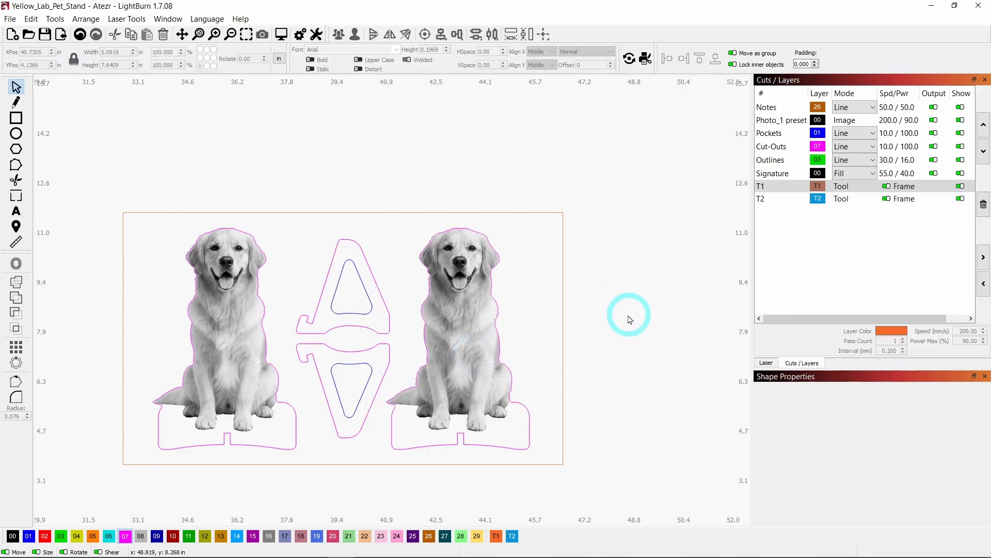
# Step: Move the whole stock layout onto the laser bed by setting its X position to 40 mm and entering a new Y position
pyautogui.scroll(-2, 631, 331)
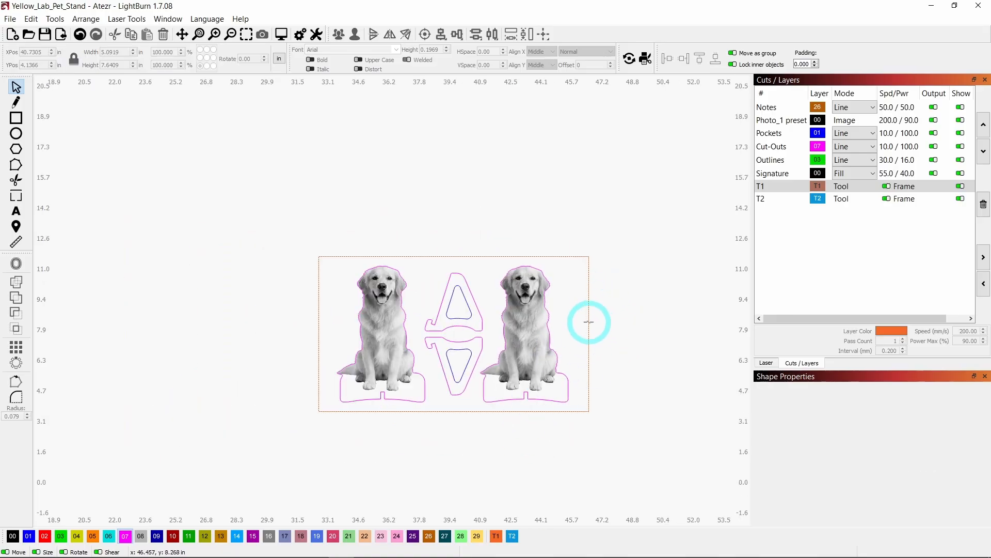
pyautogui.moveTo(623, 233); pyautogui.dragTo(250, 443)
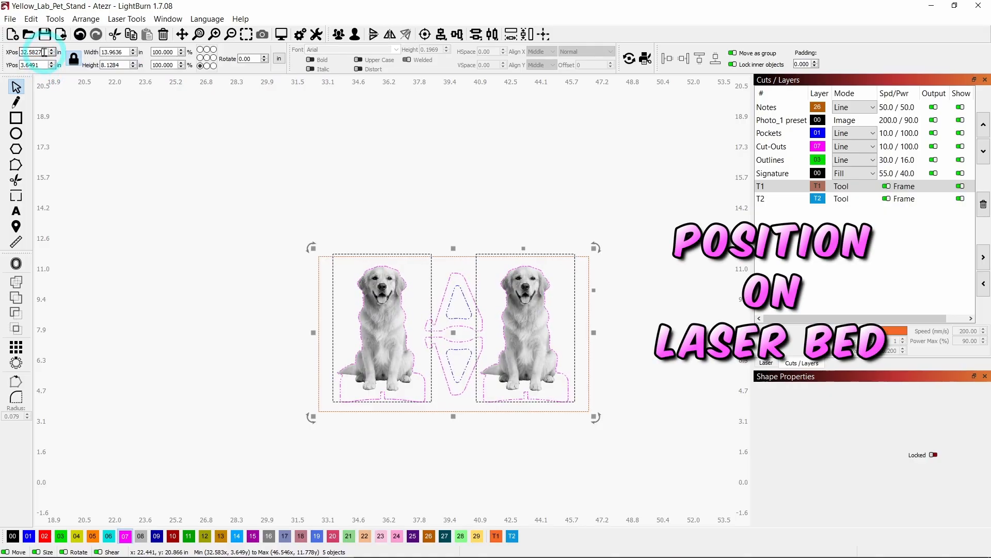
pyautogui.moveTo(44, 52); pyautogui.dragTo(3, 58)
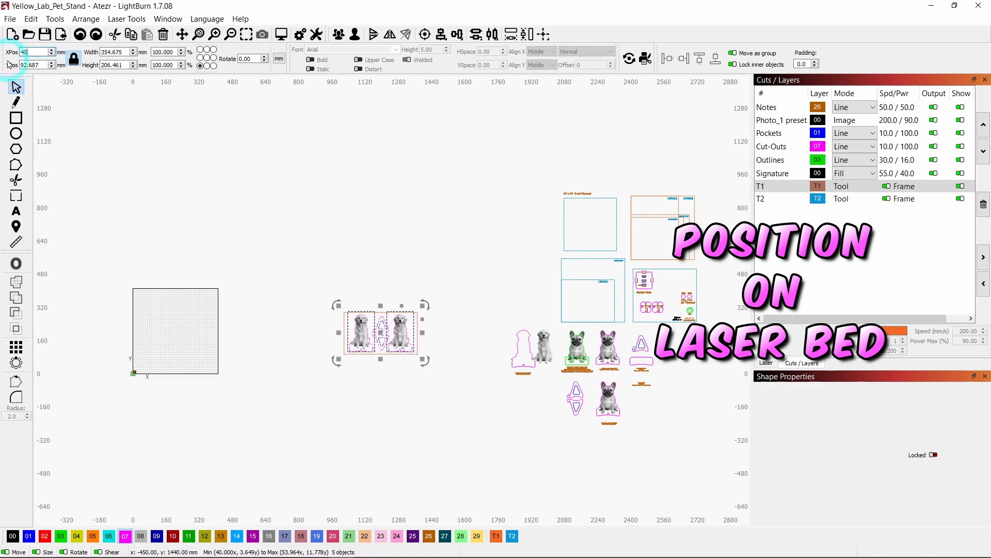
pyautogui.moveTo(42, 65); pyautogui.dragTo(13, 68)
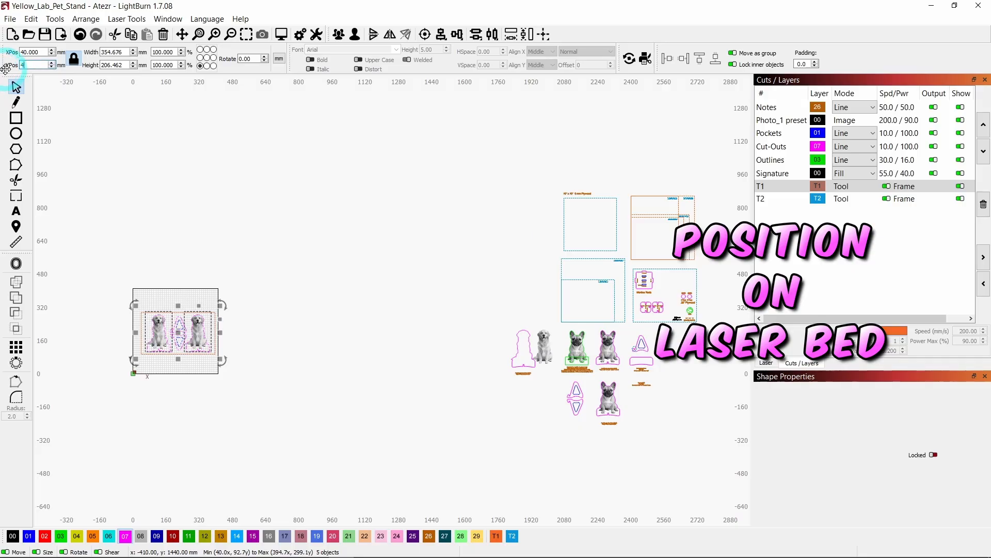
pyautogui.press('Return')
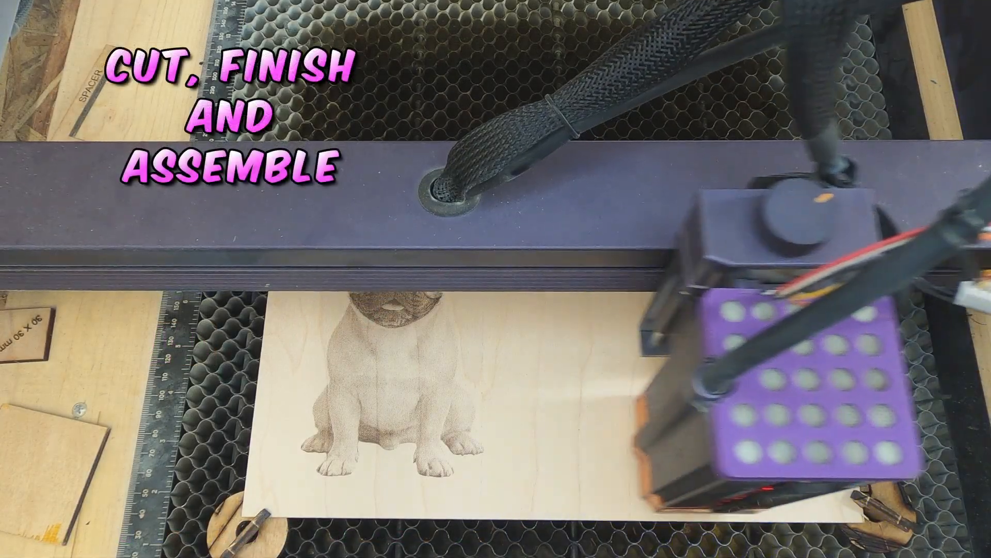